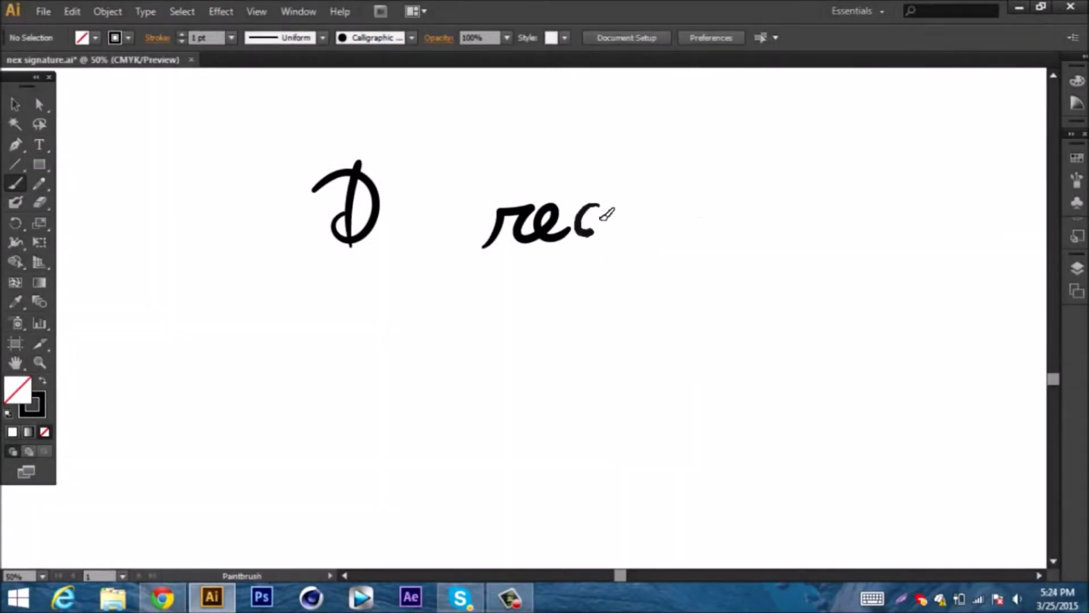
- Letter 'ream' and slide it left to join the D
left_click_drag(592, 213, 700, 227)
key("v")
left_click_drag(541, 225, 401, 224)
key("a")
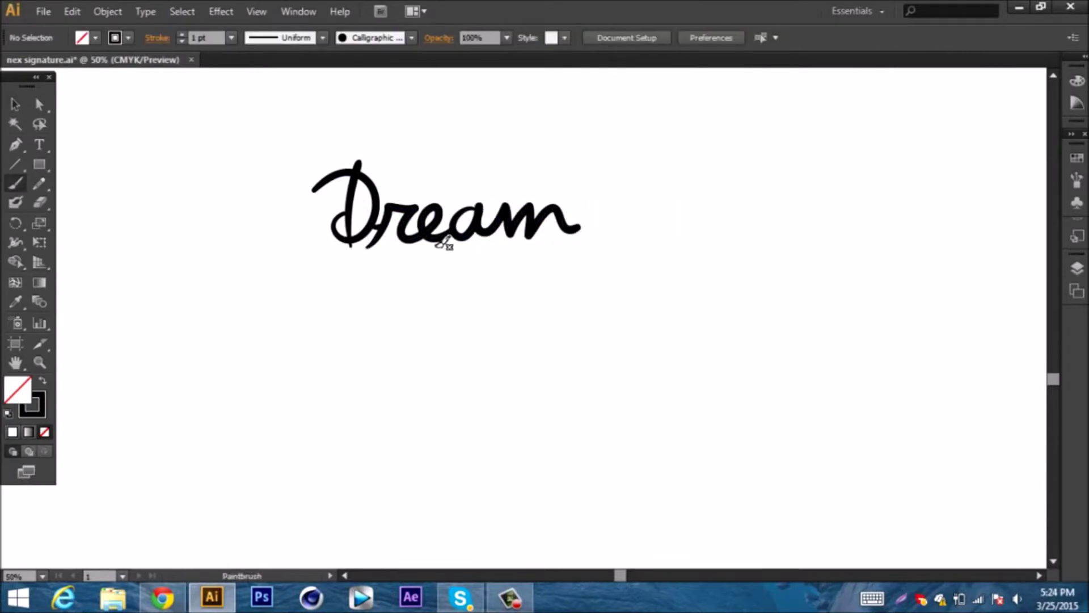
- Redraw the stroke beside 'ream' and add a looped stroke on the right
key("ctrl+z")
left_click_drag(753, 219, 721, 244)
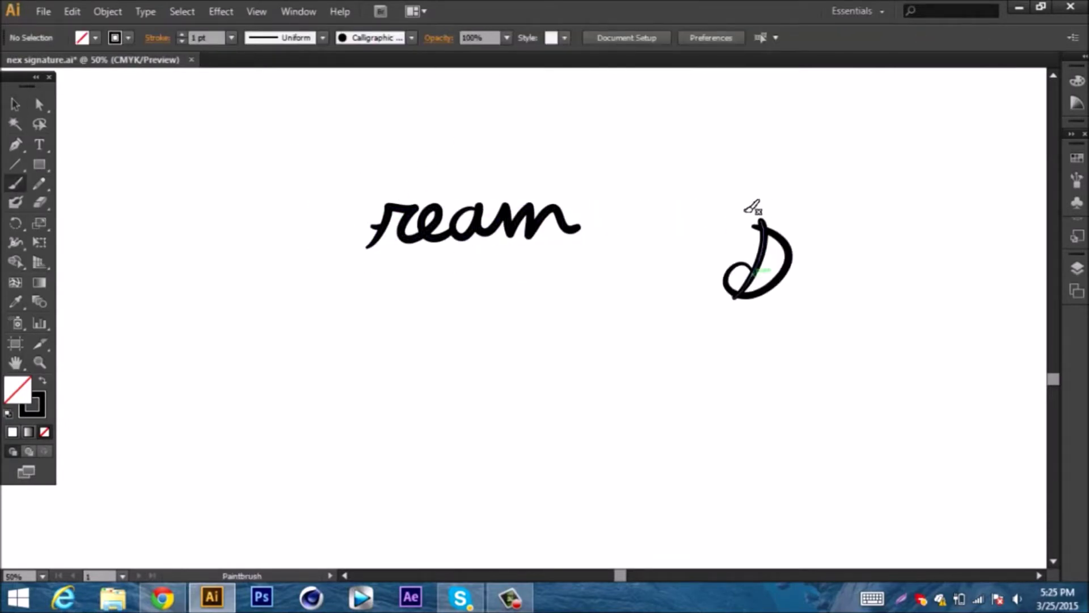
key("ctrl+z")
mouse_move(725, 300)
left_mouse_down()
mouse_move(755, 218)
mouse_move(725, 297)
left_mouse_up()
- Remove stray marks and keep the looped tail on the m
key("ctrl+z")
left_click_drag(693, 249, 721, 270)
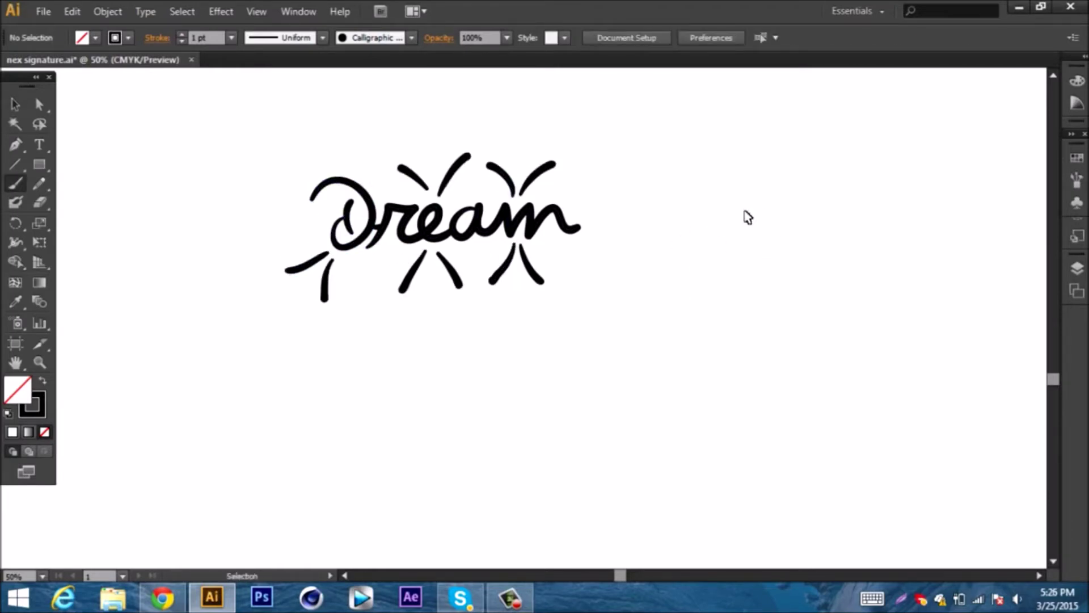
key("ctrl+z")
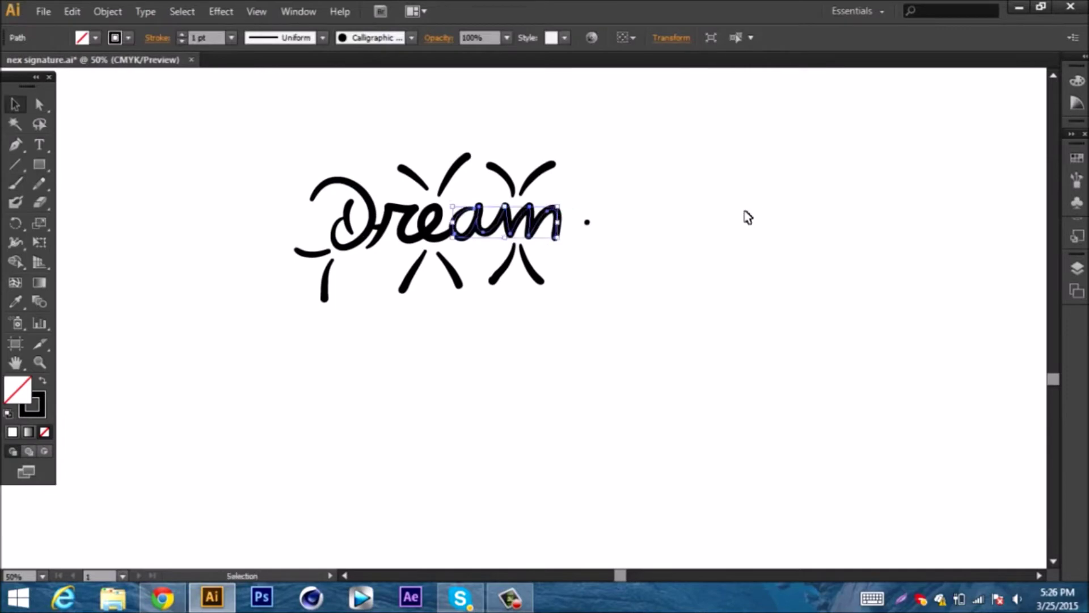
key("ctrl+shift+z")
key("ctrl+shift+z")
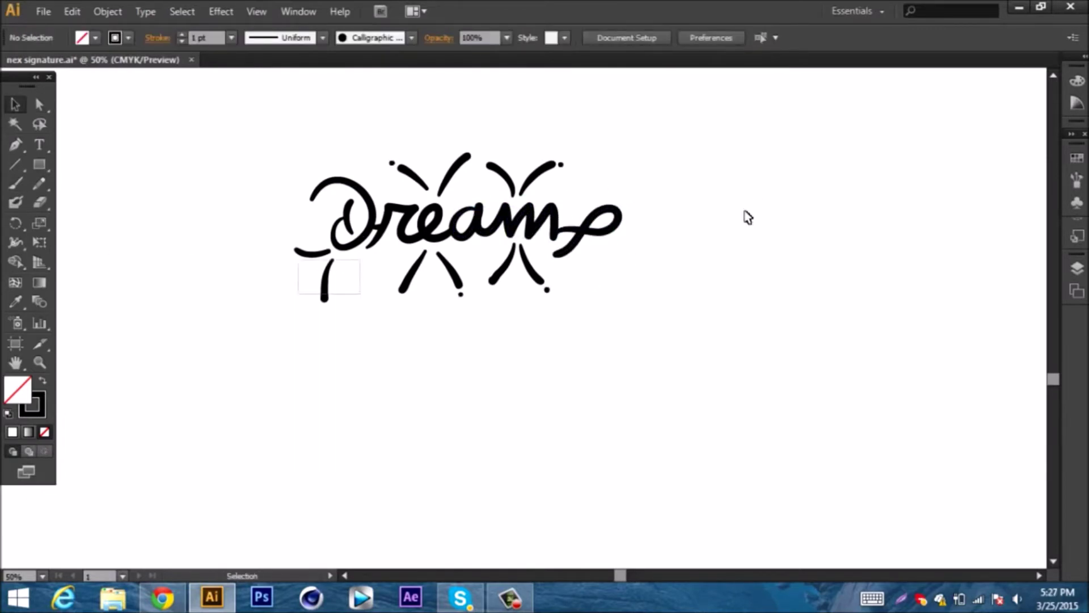
key("ctrl+z")
key("ctrl+z")
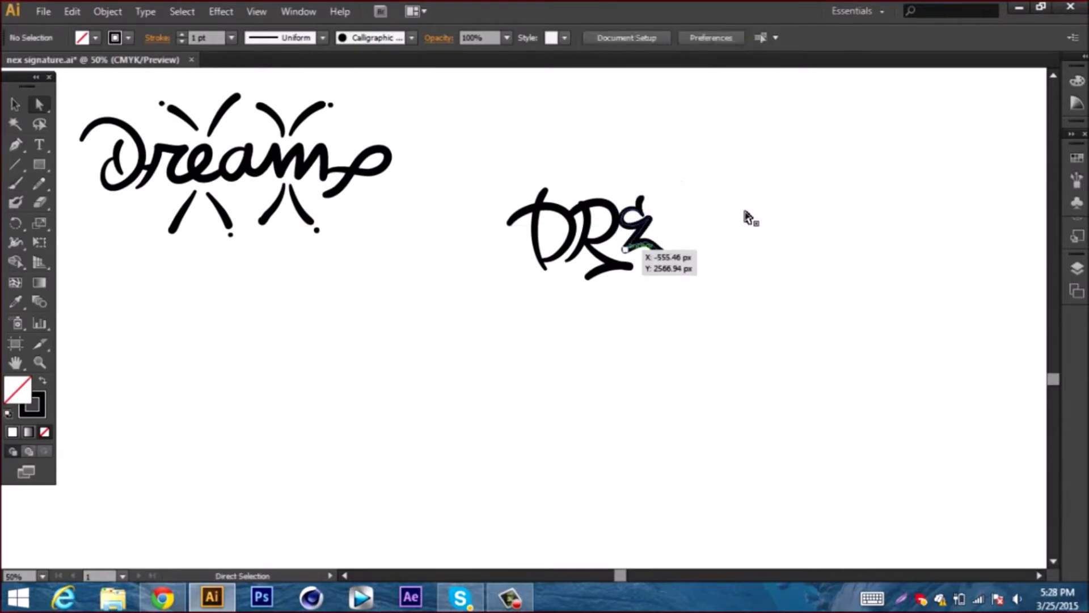
- Place the E against DR and discard unwanted new strokes
left_click_drag(681, 212, 643, 227)
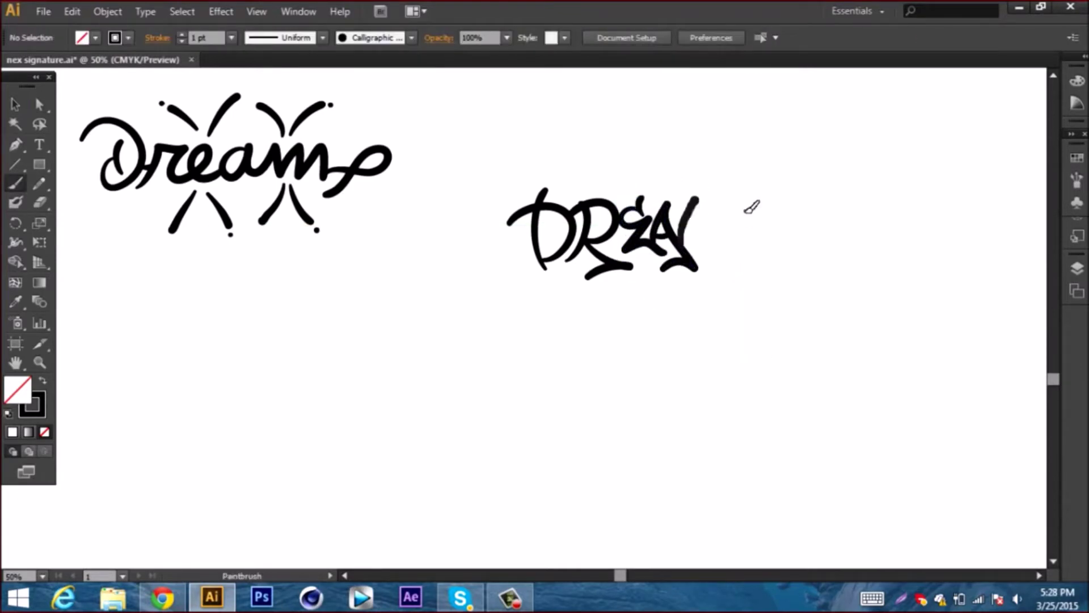
left_click_drag(741, 191, 719, 238)
key("ctrl+z")
key("ctrl+z")
key("ctrl+z")
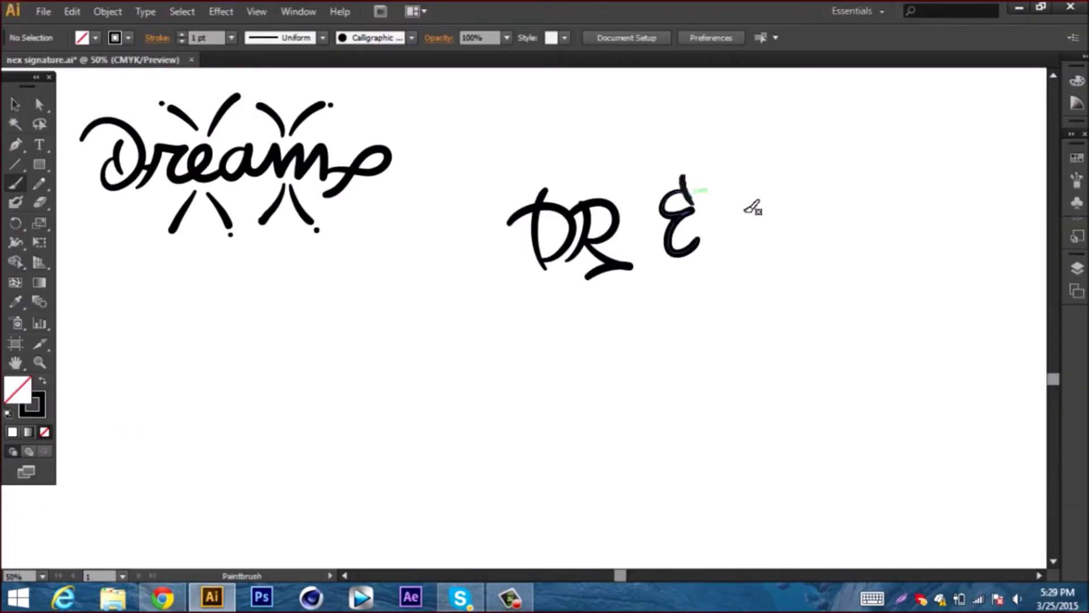
key("ctrl+z")
key("ctrl+shift+z")
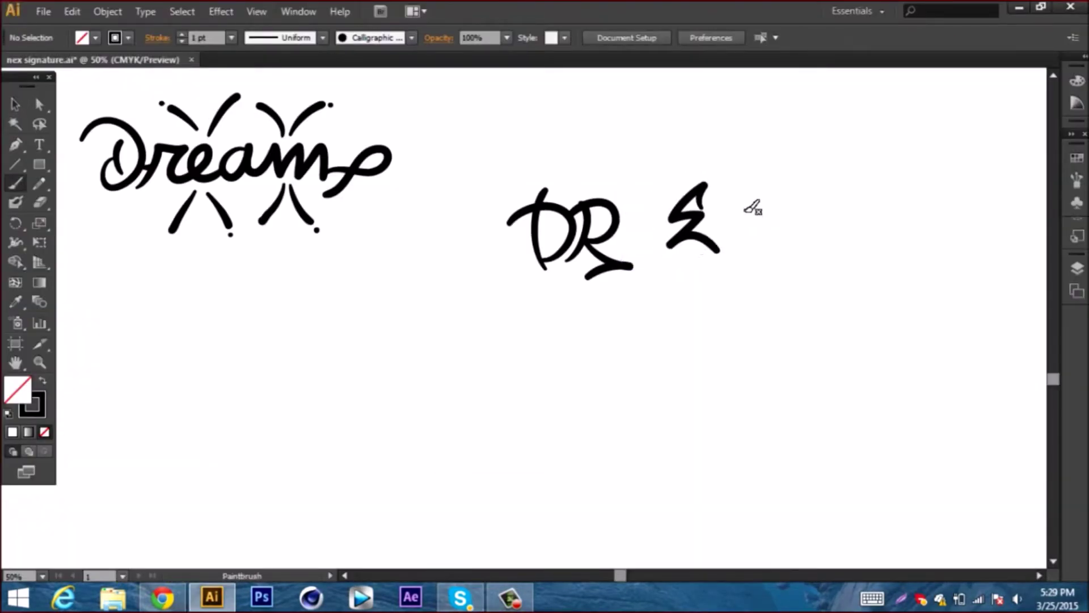
key("v")
key("ctrl+shift+z")
- Reshape the E by adjusting its anchor points, keeping the reshaped version
left_click(745, 217)
key("a")
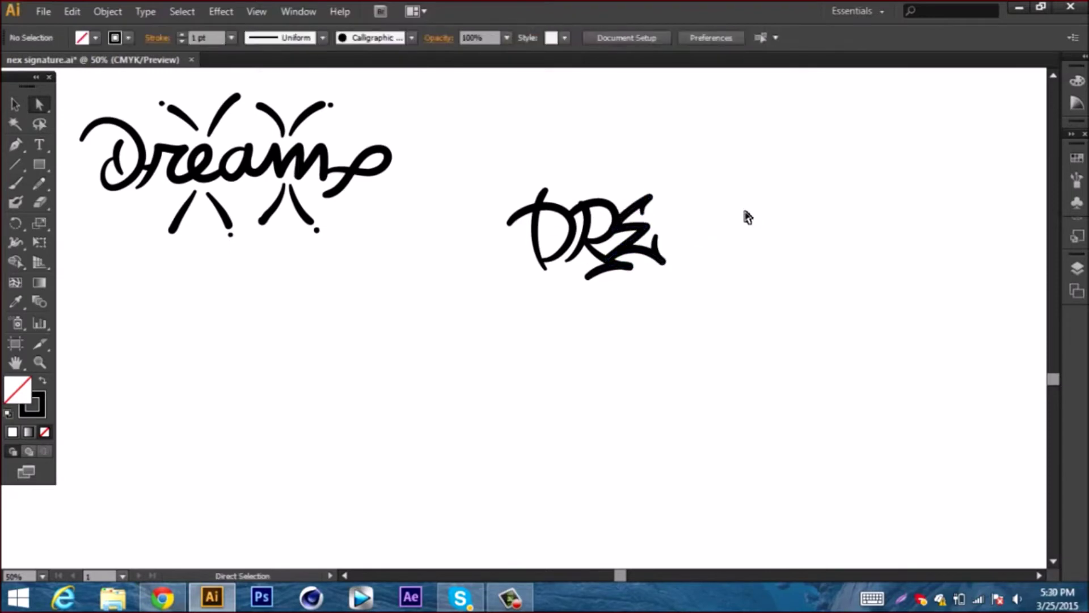
left_click_drag(704, 198, 631, 240)
key("b")
left_click(747, 217)
key("ctrl+z")
key("ctrl+z")
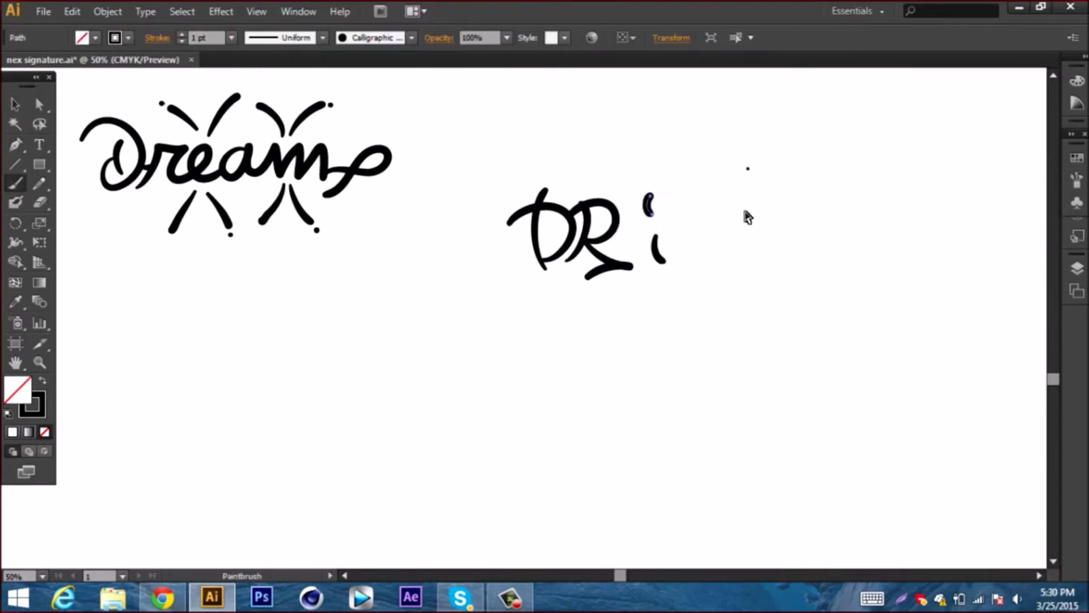
key("ctrl+shift+z")
key("ctrl+z")
key("ctrl+shift+z")
- Bring back the A and M strokes of the tag
key("ctrl+shift+z")
key("ctrl+shift+z")
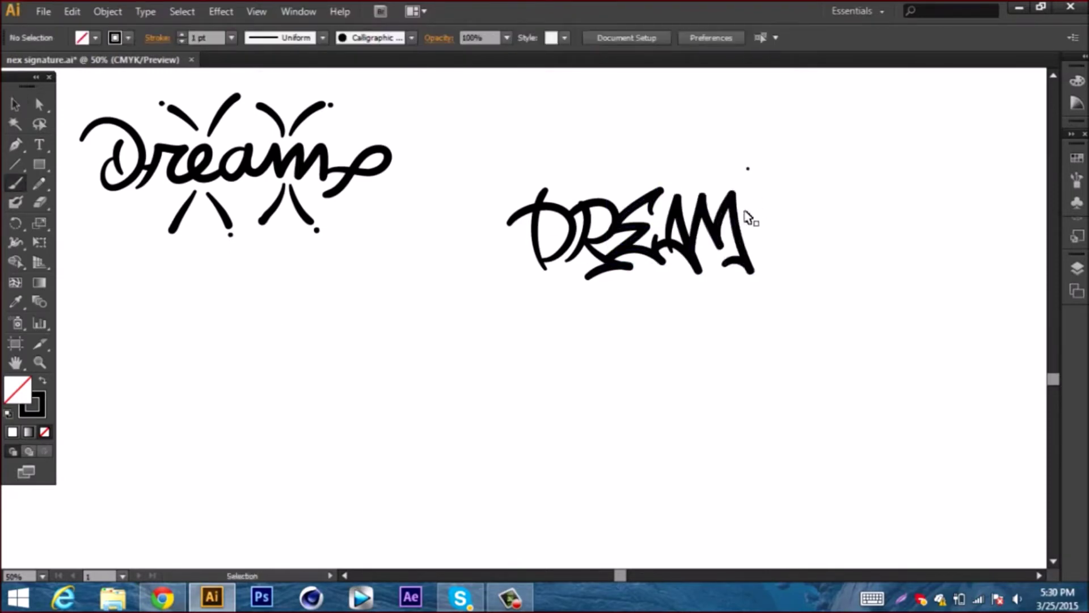
key("ctrl+z")
key("ctrl+shift+z")
key("v")
key("ctrl+shift+z")
key("b")
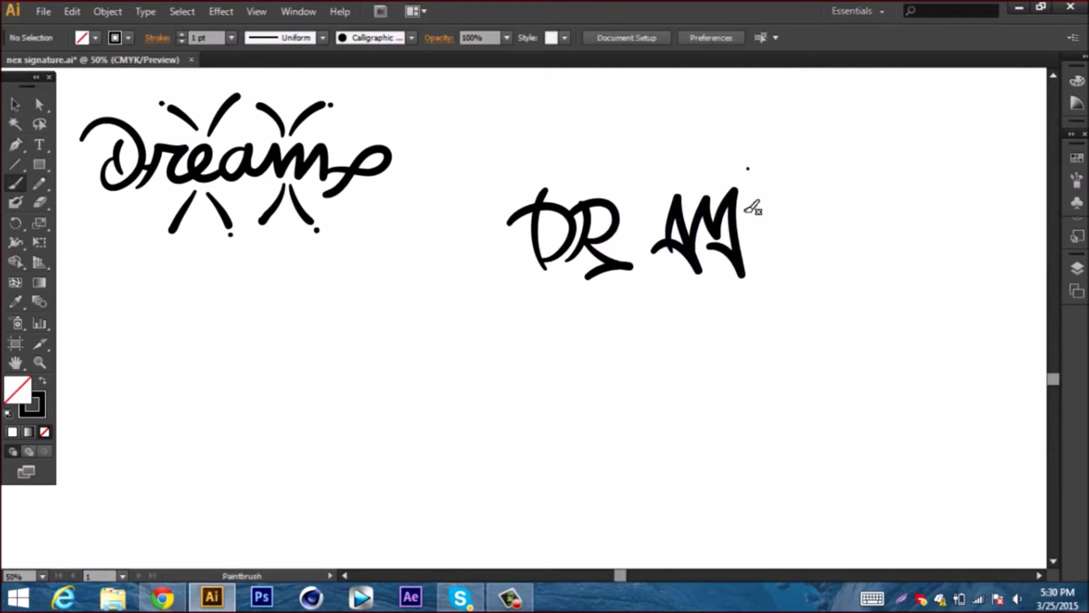
- Move the E between R and A, keeping the A and M strokes
key("v")
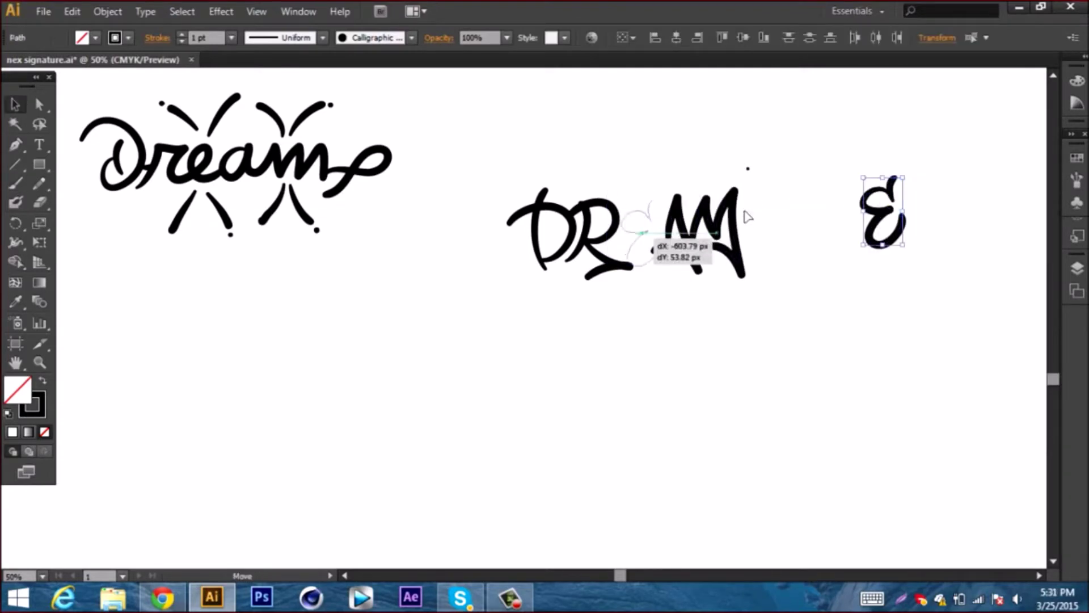
left_click_drag(885, 213, 647, 228)
left_click(747, 217)
key("ctrl+z")
key("ctrl+z")
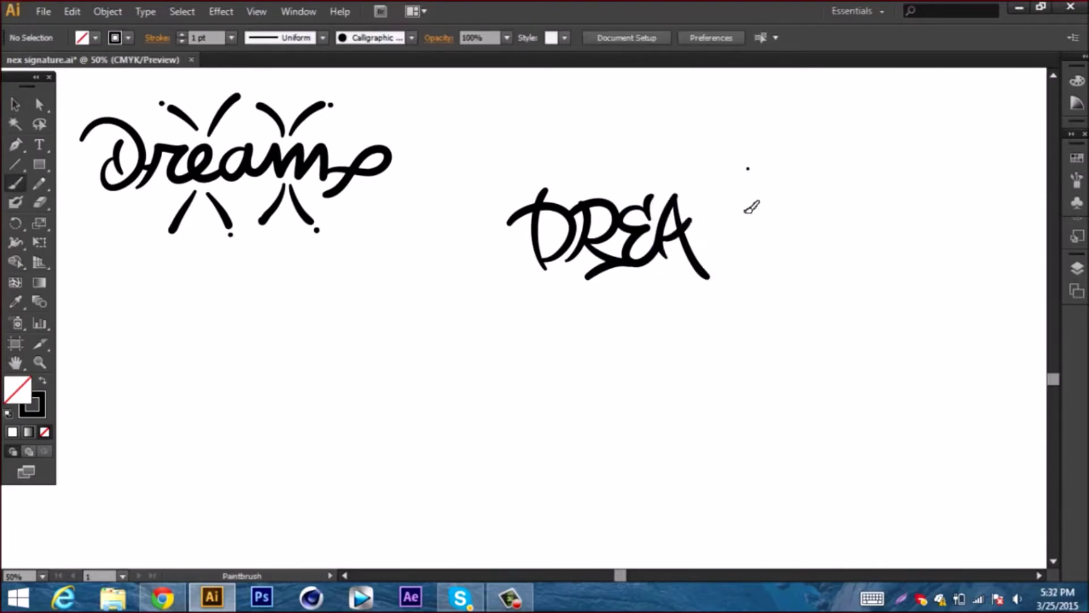
key("ctrl+shift+z")
key("ctrl+z")
key("ctrl+shift+z")
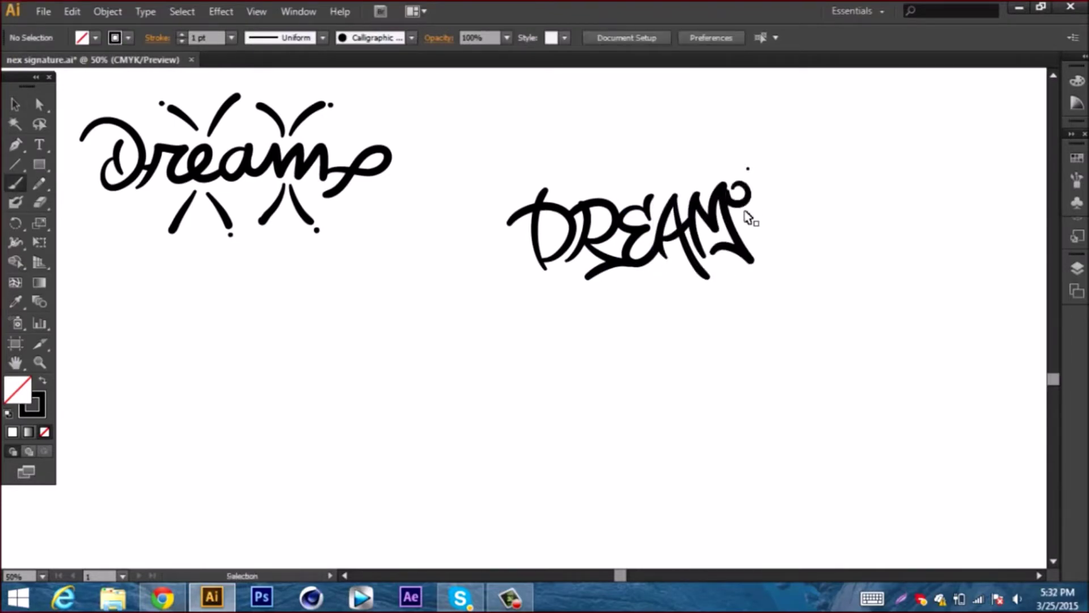
- Zoom in and add thin outline strokes above and below the DREAM tag
key("ctrl+plus")
key("ctrl+plus")
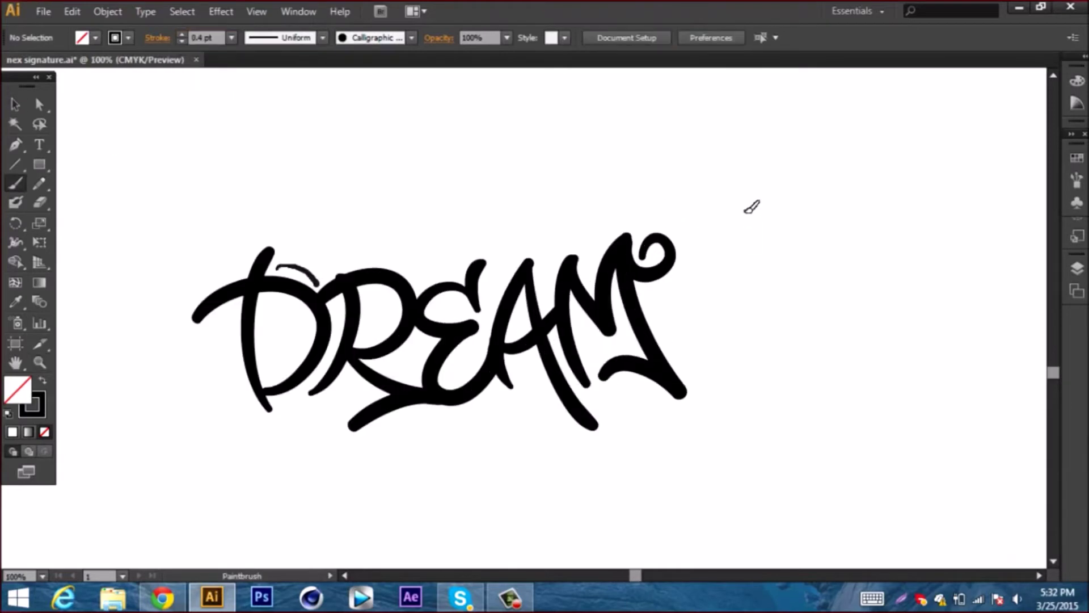
key("ctrl+shift+z")
key("ctrl+shift+z")
key("ctrl+shift+z")
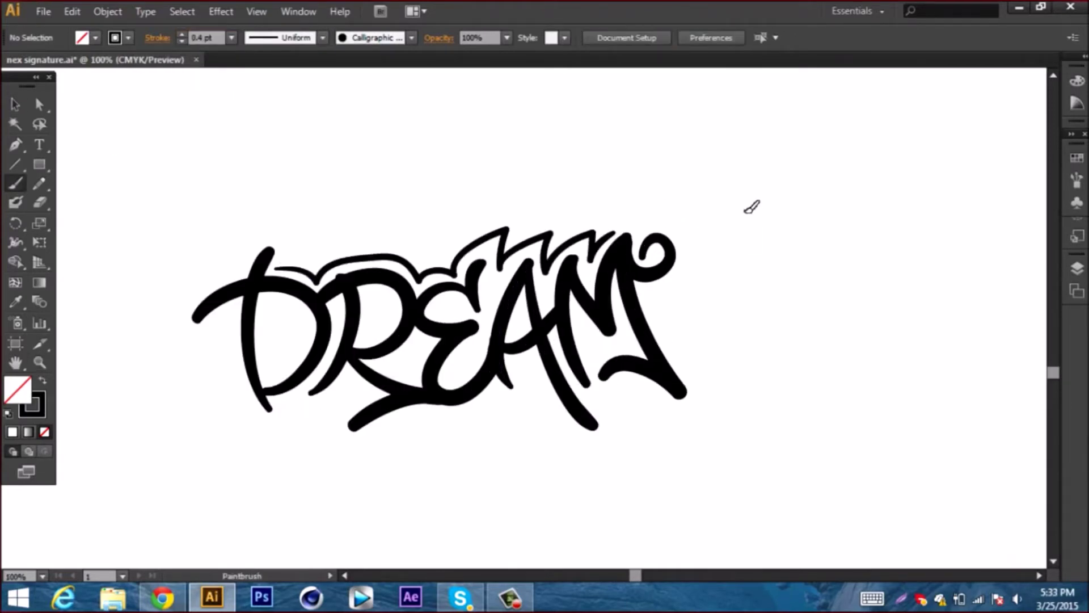
key("ctrl+shift+z")
key("ctrl+z")
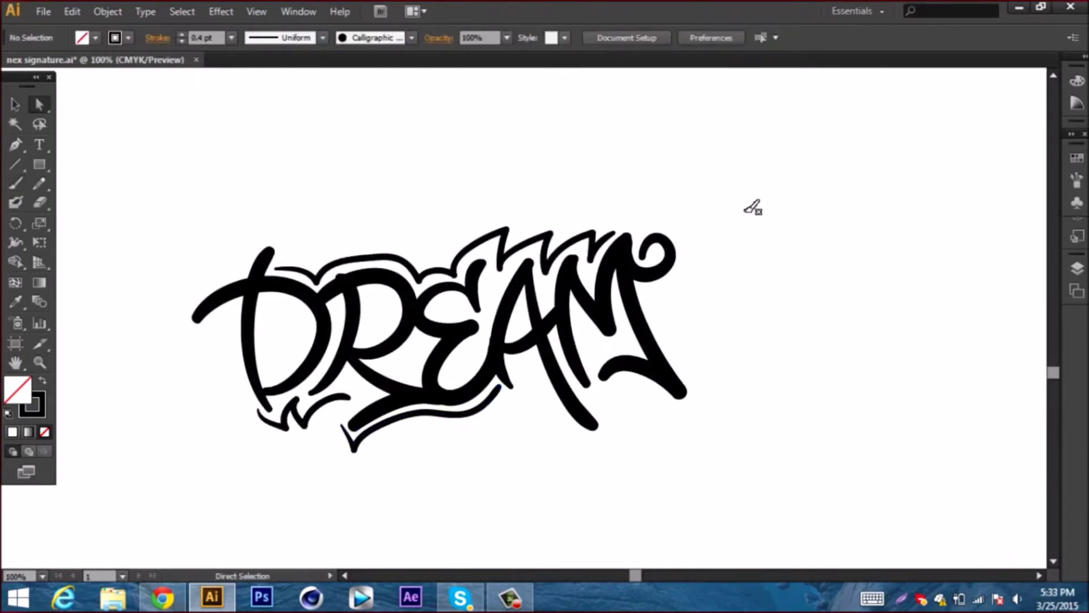
key("ctrl+shift+z")
key("ctrl+shift+z")
left_click(744, 216)
key("b")
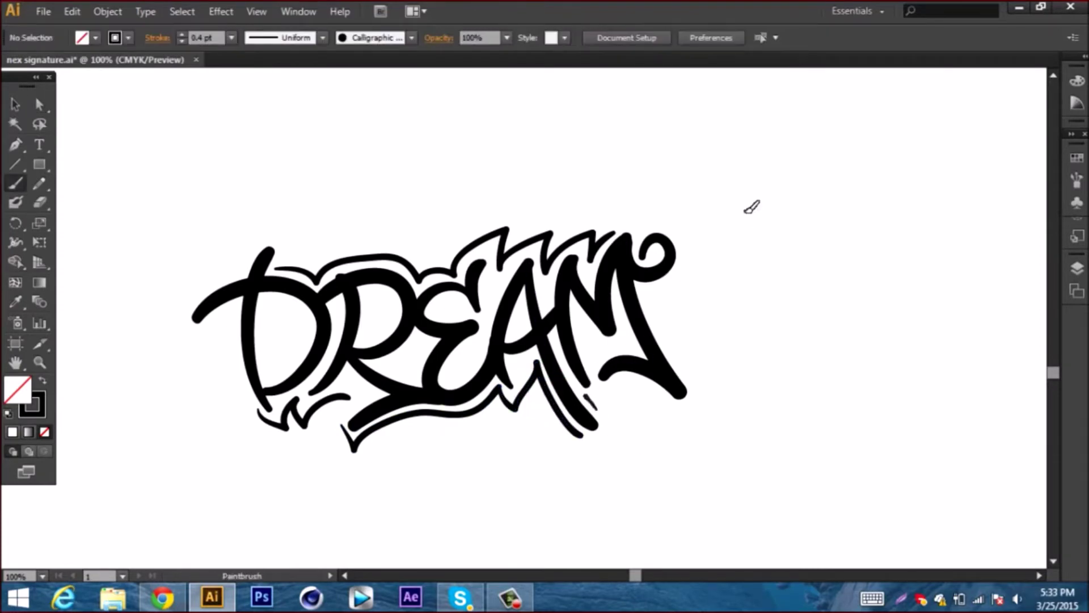
key("ctrl+z")
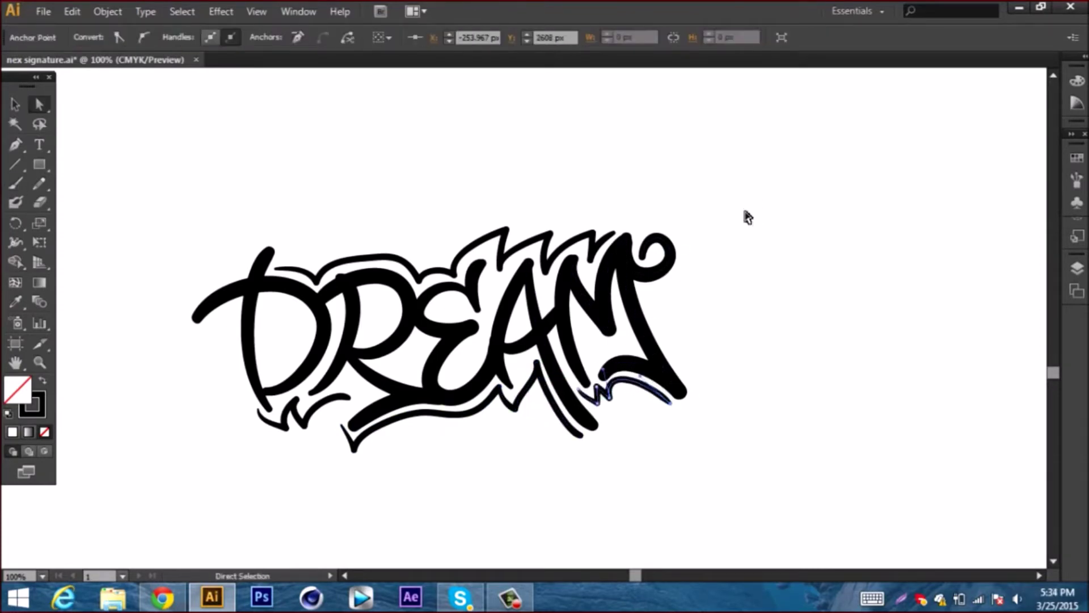
key("ctrl+shift+z")
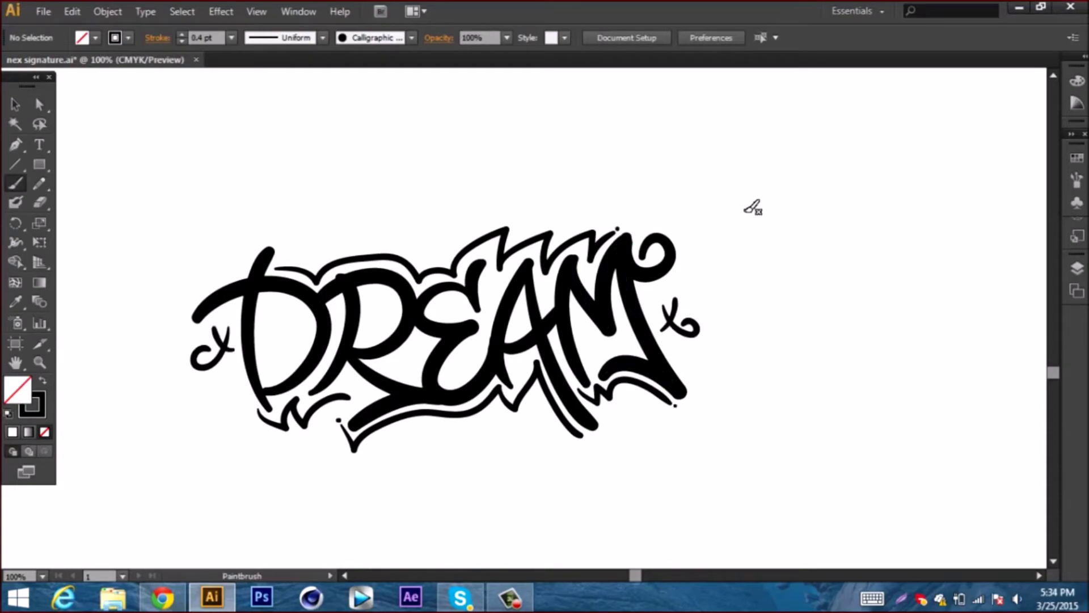
- Zoom out and post a screenshot of the artboard in the chat
key("ctrl+minus")
key("shift+Print")
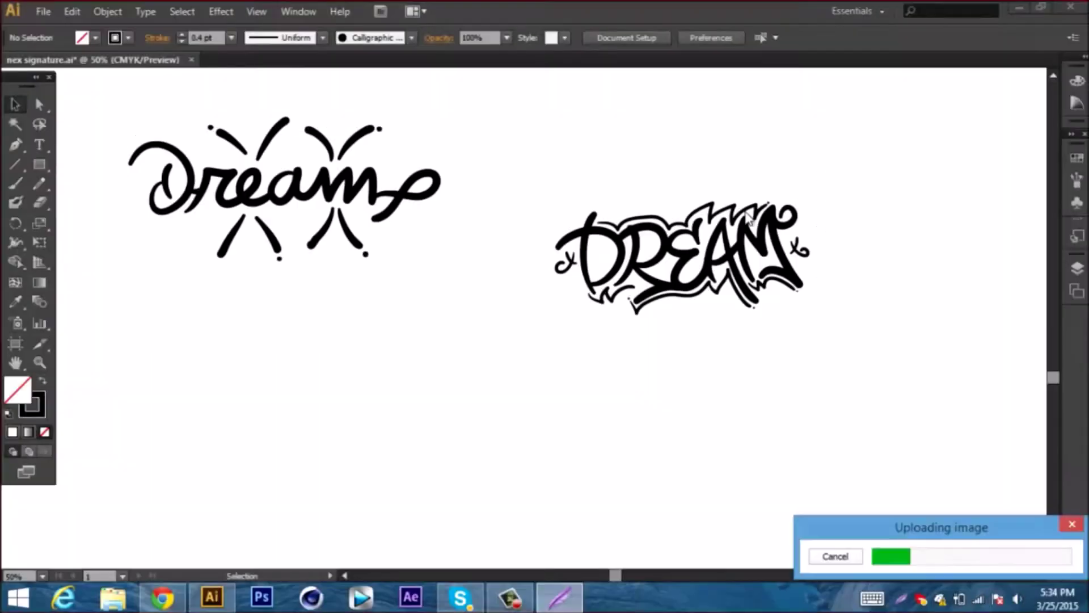
key("alt+Tab")
type("http://prntscr.com/6lci63")
key("Return")
- Start lettering SOAR, discarding weak O strokes and the S's upper tail
key("alt+Tab")
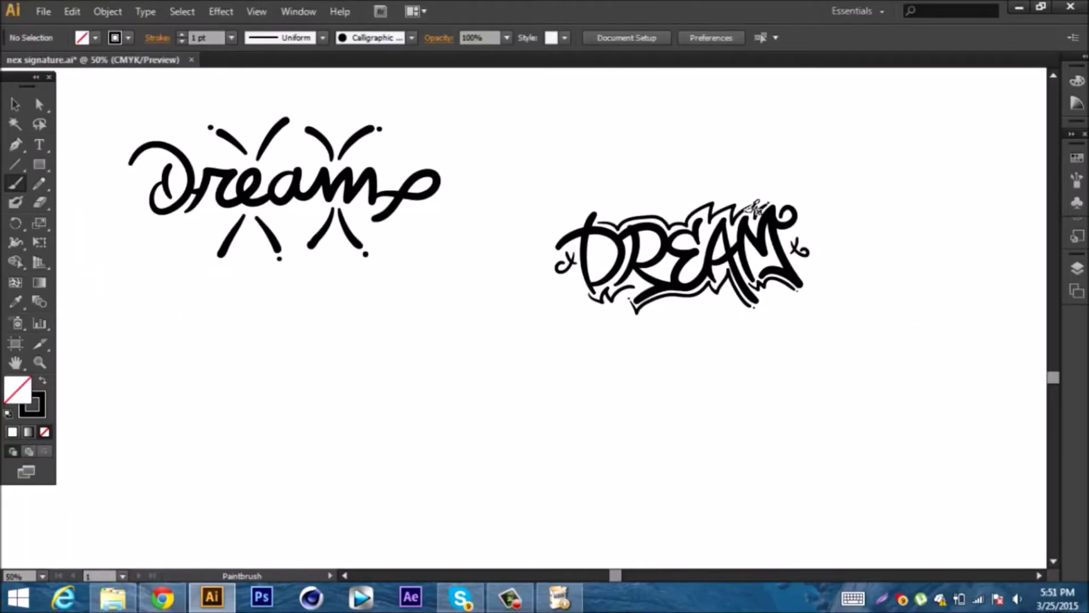
key("ctrl+shift+z")
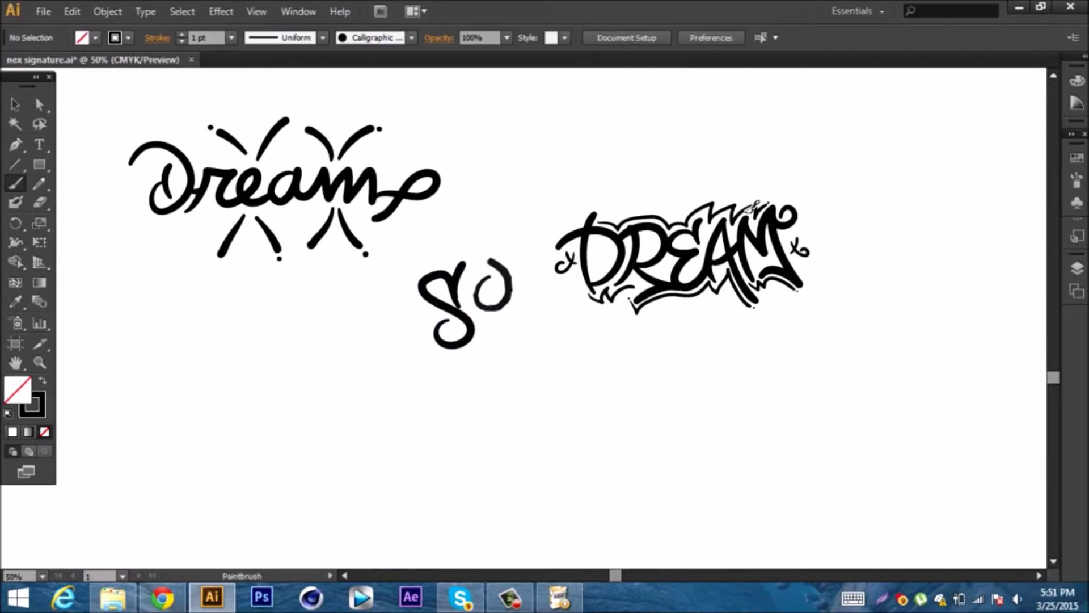
key("ctrl+z")
key("ctrl+z")
key("ctrl+z")
key("a")
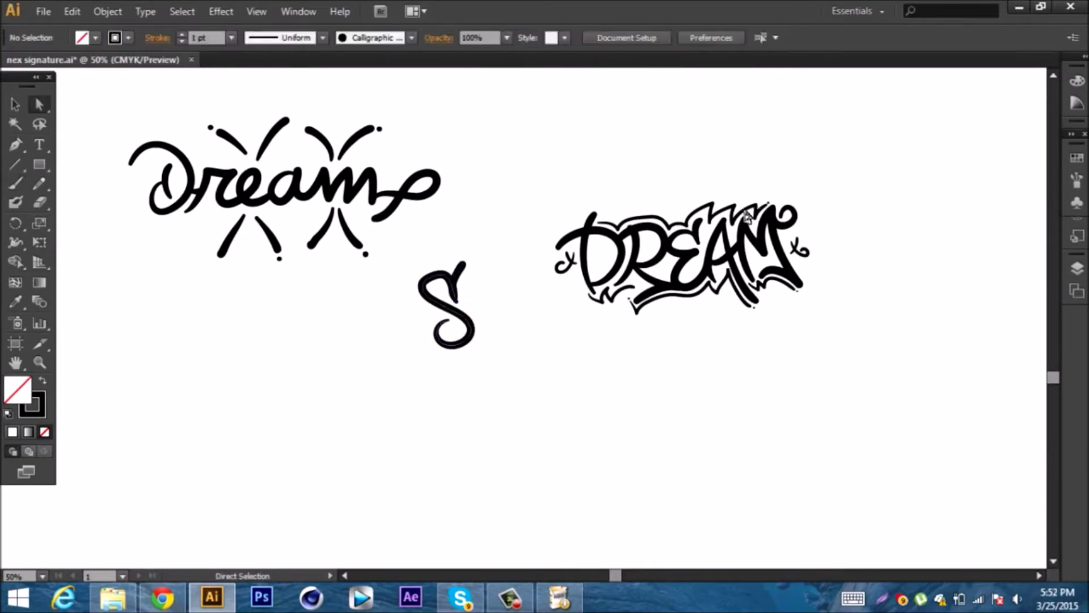
key("ctrl+z")
- Redraw the O and A strokes of SOAR
key("b")
key("ctrl+shift+z")
key("ctrl+shift+z")
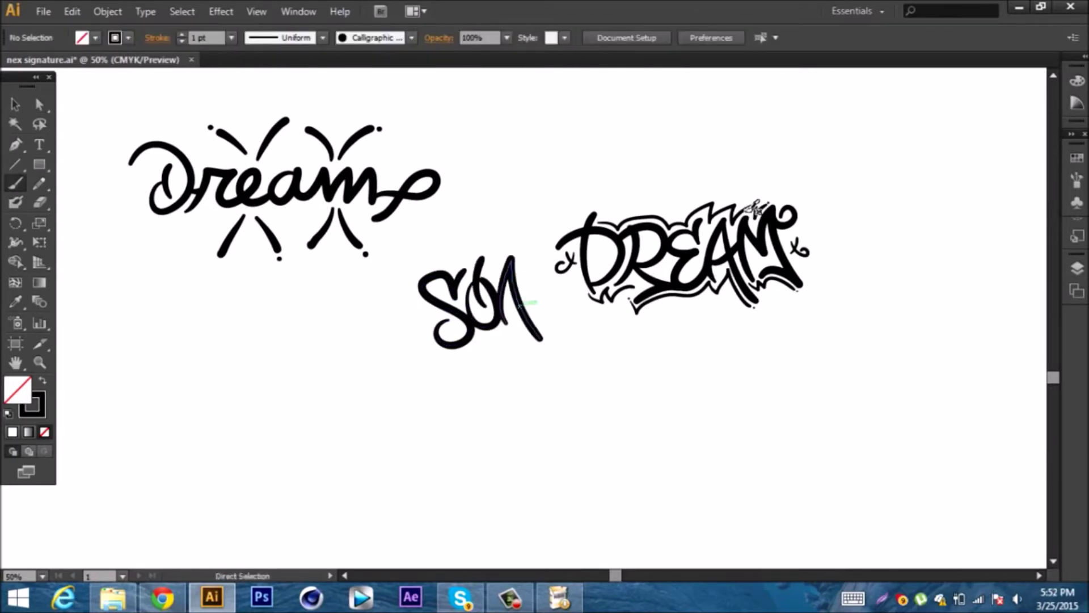
key("ctrl+z")
key("b")
key("ctrl+shift+z")
key("ctrl+z")
key("ctrl+shift+z")
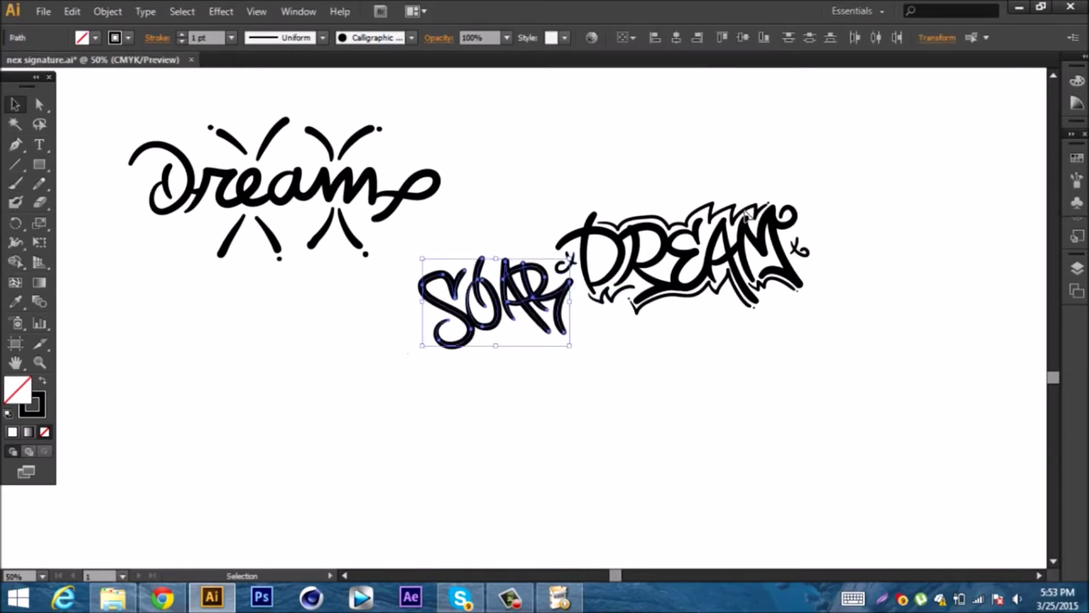
- Move SOAR down and left, and remove the strokes drawn below it
left_click_drag(498, 302, 396, 337)
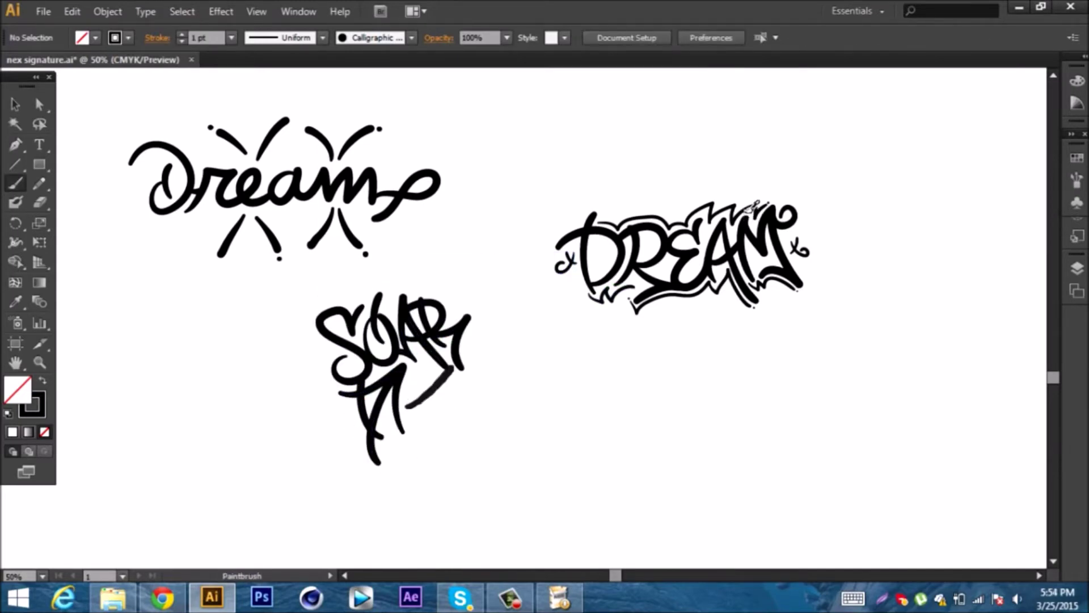
key("ctrl+z")
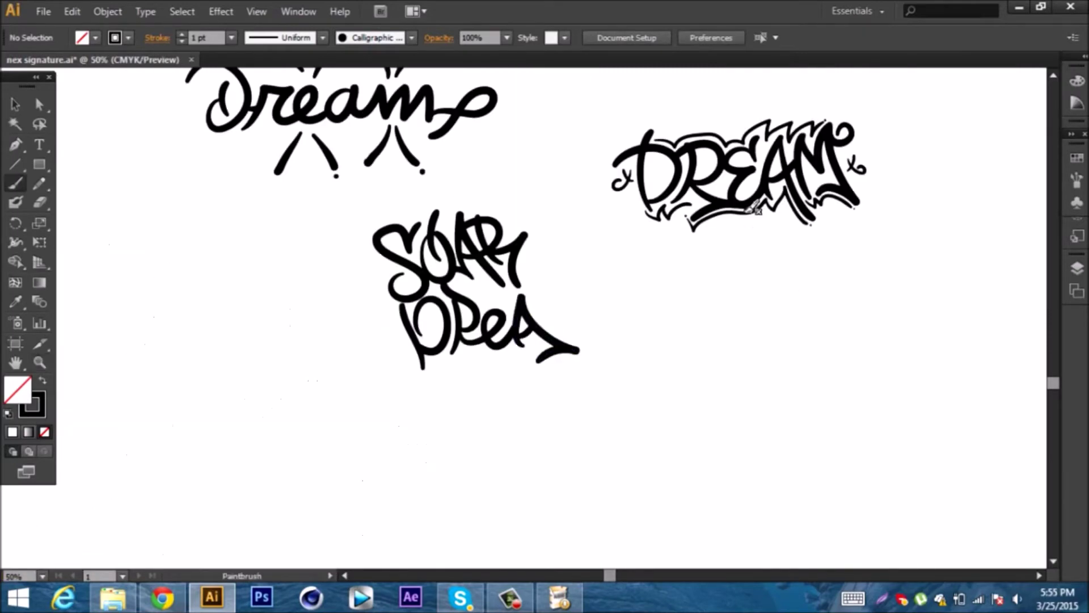
key("ctrl+z")
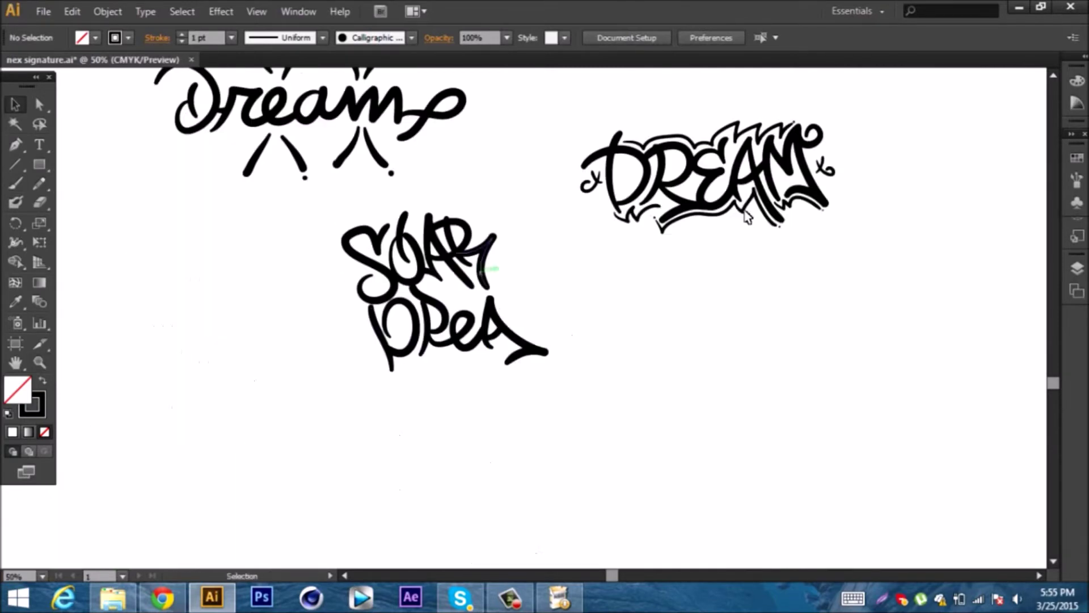
key("v")
key("ctrl+z")
key("ctrl+z")
- Letter Dream beneath SOAR, trying SOAR in a new position and reverting
key("b")
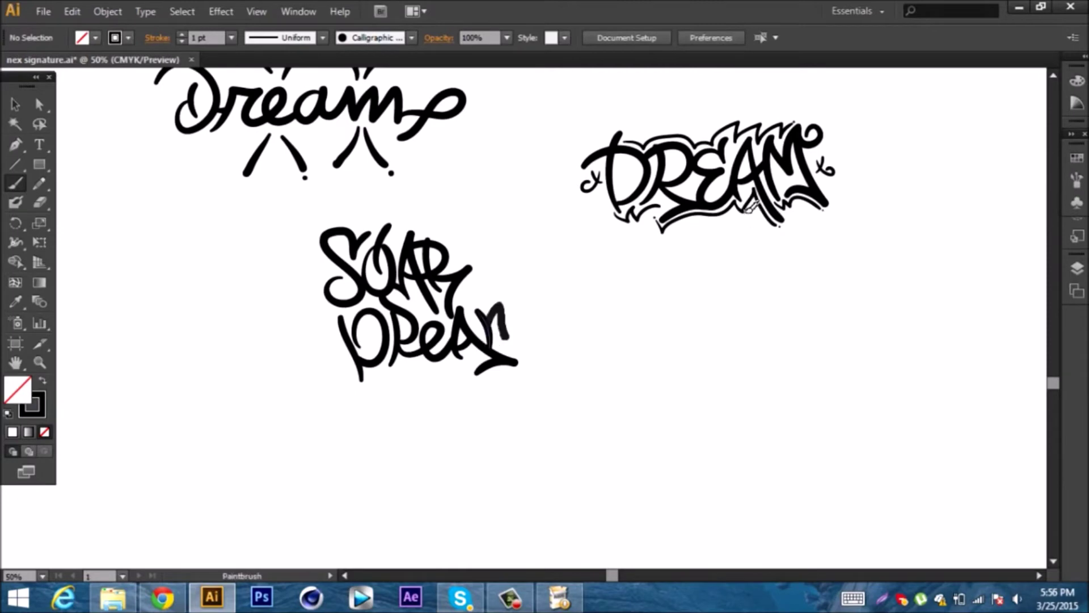
left_click(511, 340)
left_click_drag(495, 267, 487, 270)
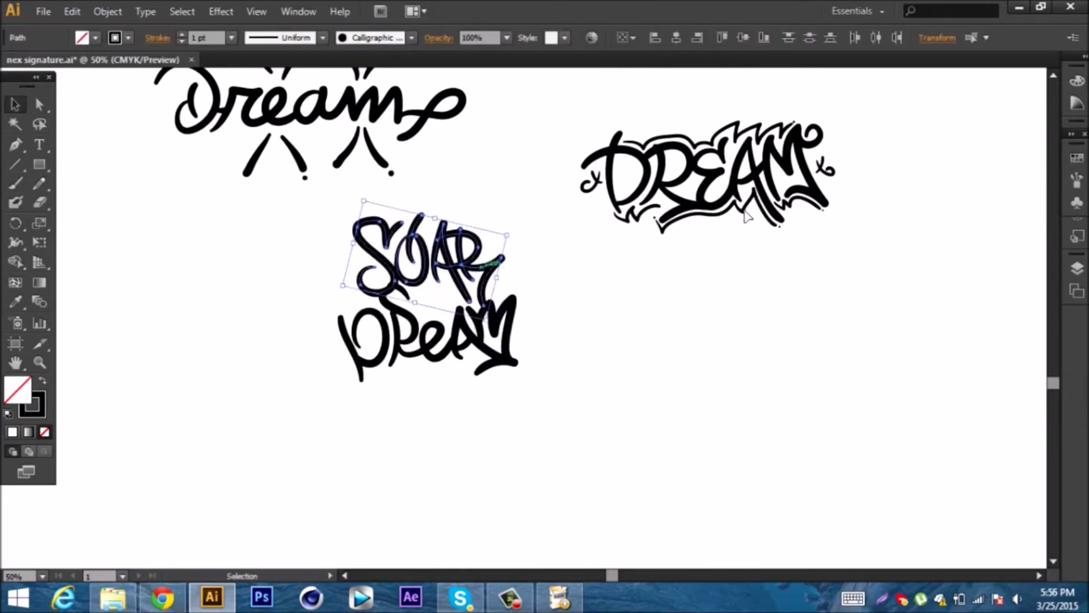
key("ctrl+z")
key("ctrl+z")
key("b")
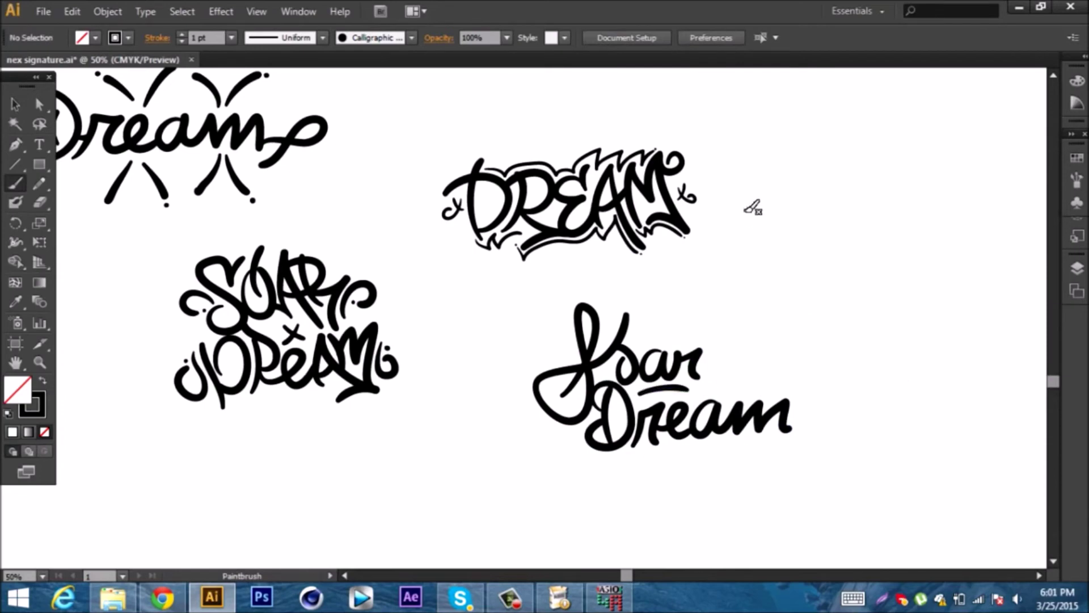
- Brush an underline swash beside the cursive Soar, removing an unfinished stroke
key("b")
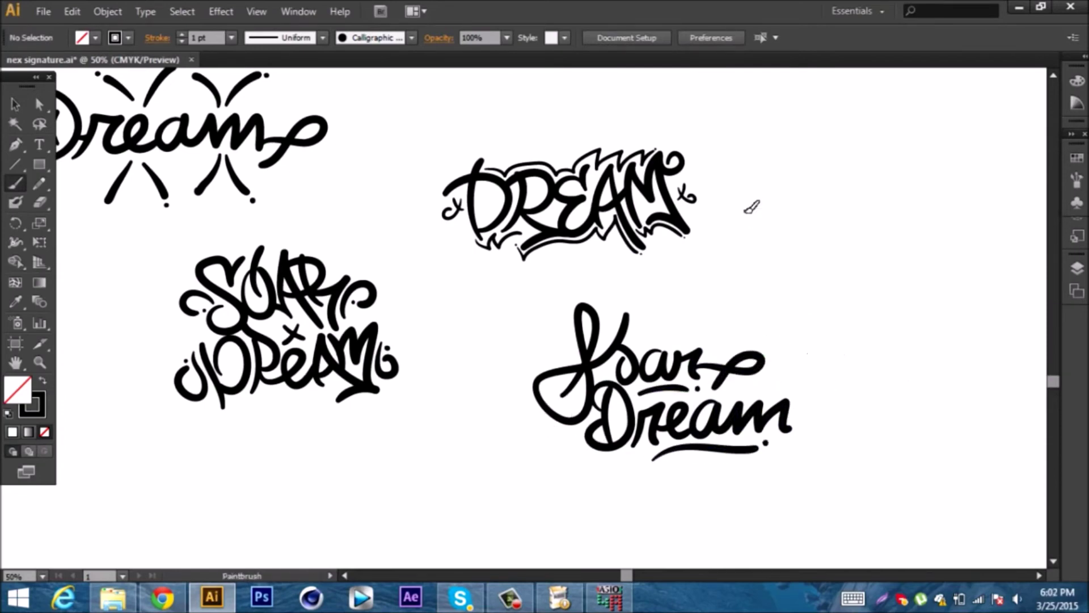
key("b")
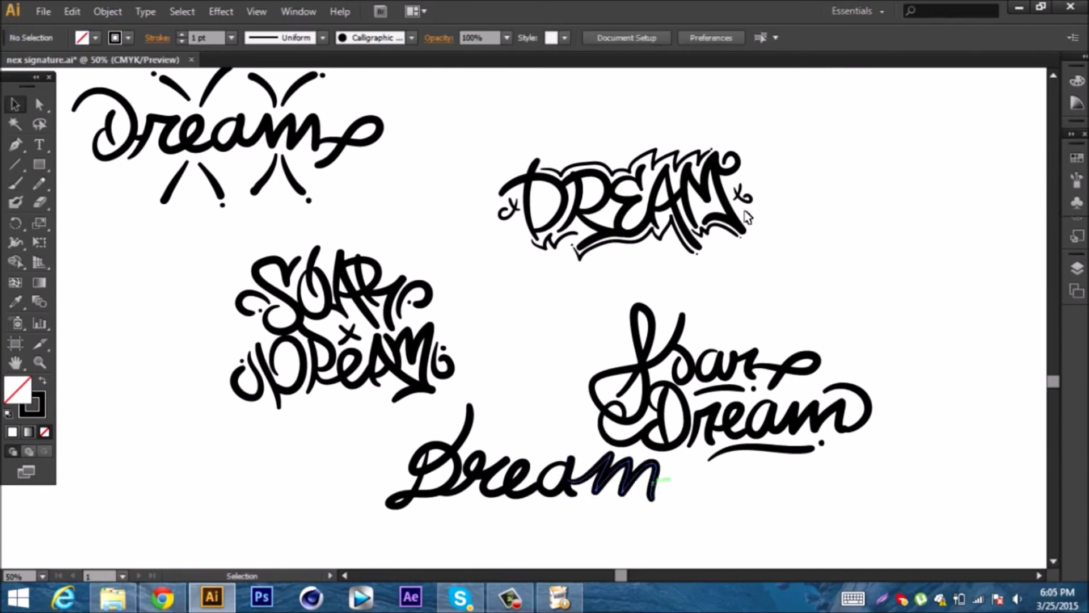
- Refine the lower cursive Dream and drag the swash underneath it
key("b")
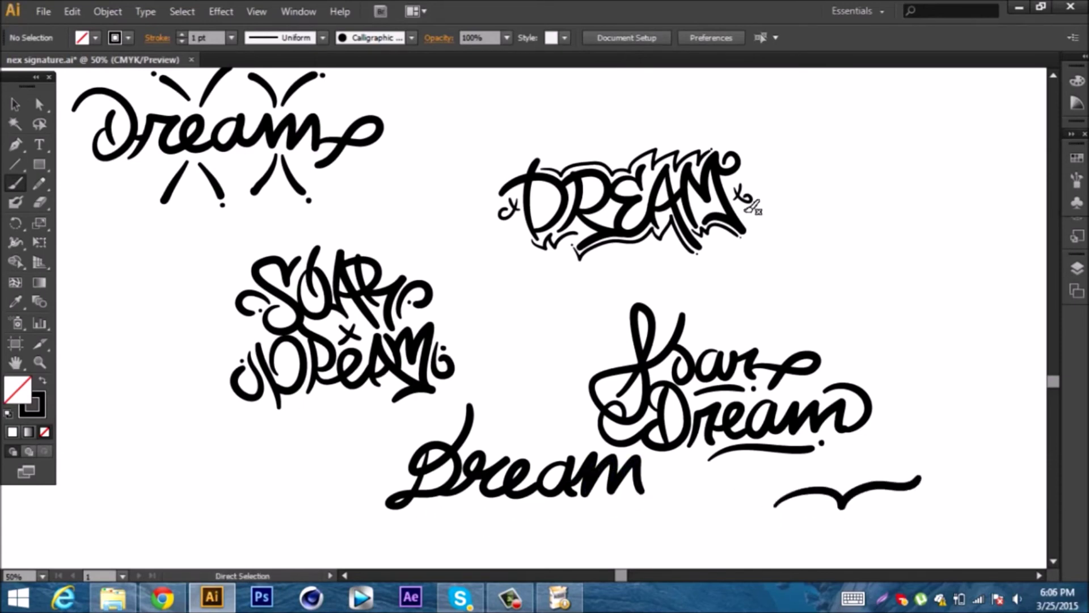
left_click_drag(917, 480, 606, 503)
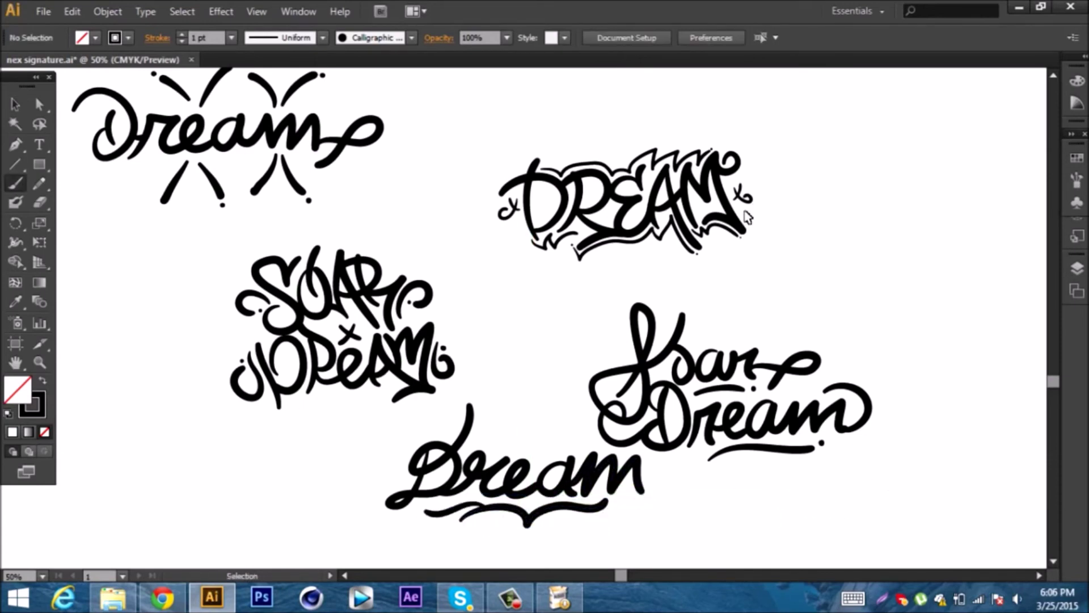
- Discard a trial stroke and move the lower Dream down and left
key("b")
left_click_drag(482, 438, 589, 419)
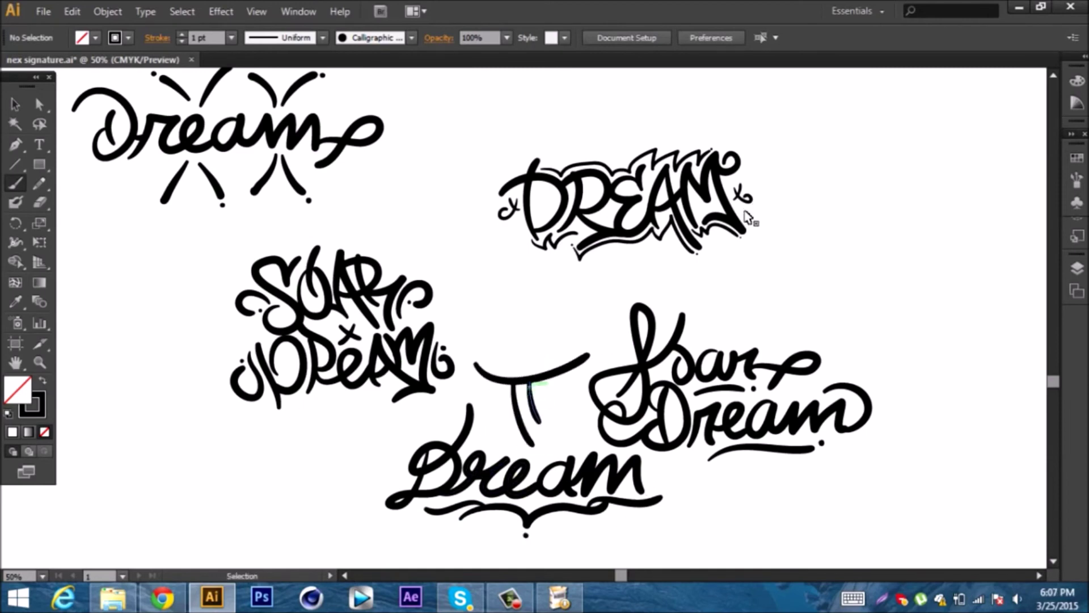
key("ctrl+z")
key("ctrl+z")
key("v")
left_click_drag(567, 503, 451, 587)
scroll(747, 217, "down", 2)
key("b")
- Draw a cloud outline and move it onto the top of Dream
mouse_move(733, 443)
left_mouse_down()
mouse_move(655, 451)
mouse_move(723, 498)
mouse_move(706, 426)
left_mouse_up()
key("ctrl+z")
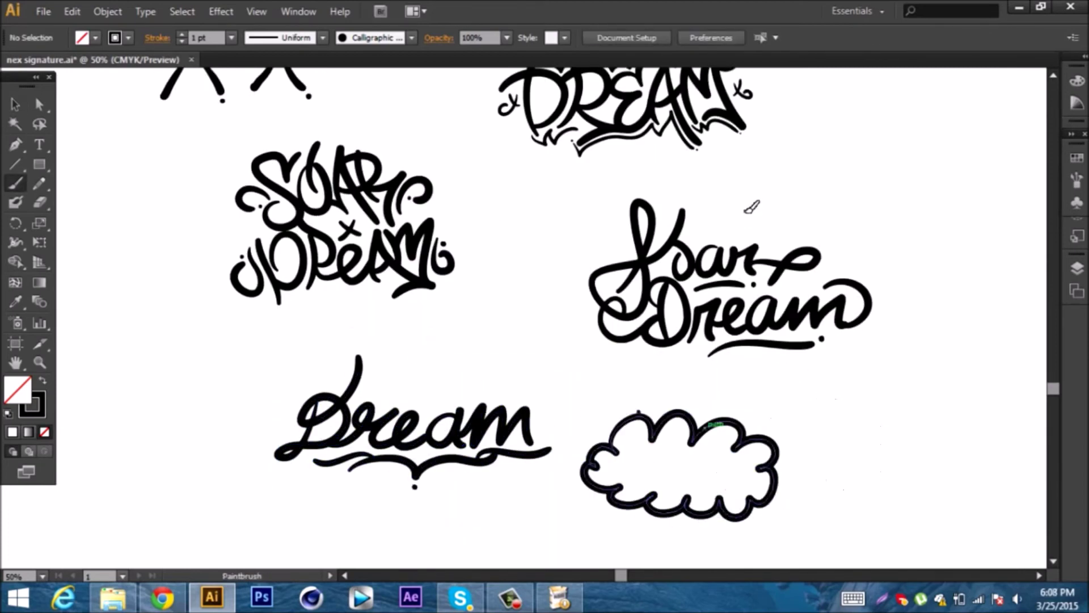
left_click_drag(646, 400, 723, 408)
key("v")
mouse_move(681, 460)
left_mouse_down()
mouse_move(401, 519)
mouse_move(443, 366)
left_mouse_up()
- Give the cloud a white fill, shrink it and reposition it
left_click(96, 37)
left_click(18, 56)
left_click_drag(536, 411, 468, 380)
mouse_move(407, 349)
left_mouse_down()
mouse_move(507, 463)
mouse_move(391, 472)
left_mouse_up()
- Try a smaller cloud copy, then undo every cloud edit to remove it
key("ctrl+z")
key("ctrl+z")
key("ctrl+z")
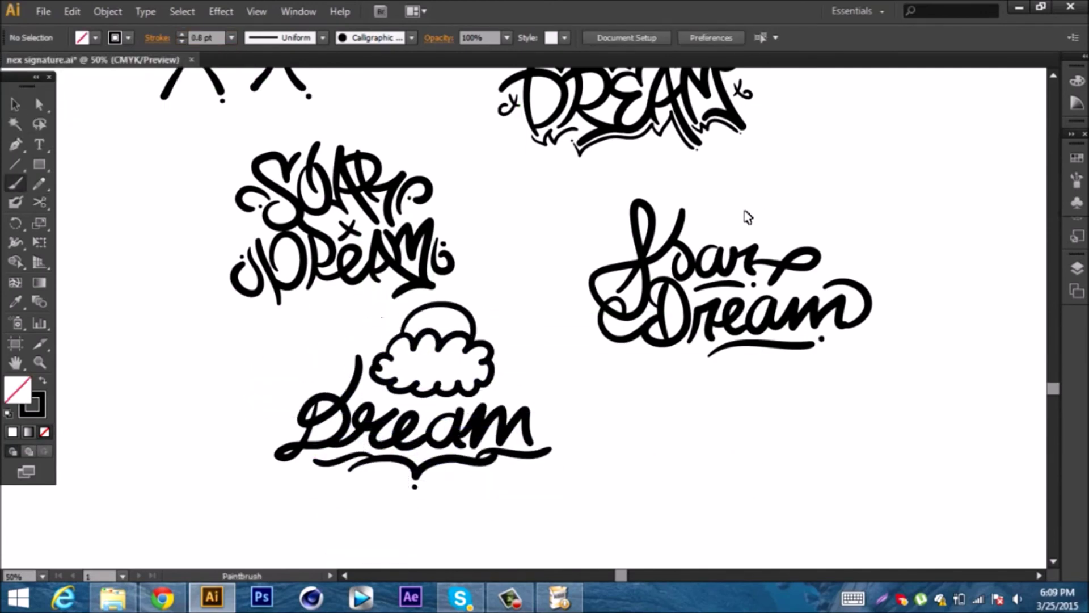
left_click_drag(433, 362, 576, 375, "alt")
left_click(82, 38)
key("ctrl+z")
key("ctrl+z")
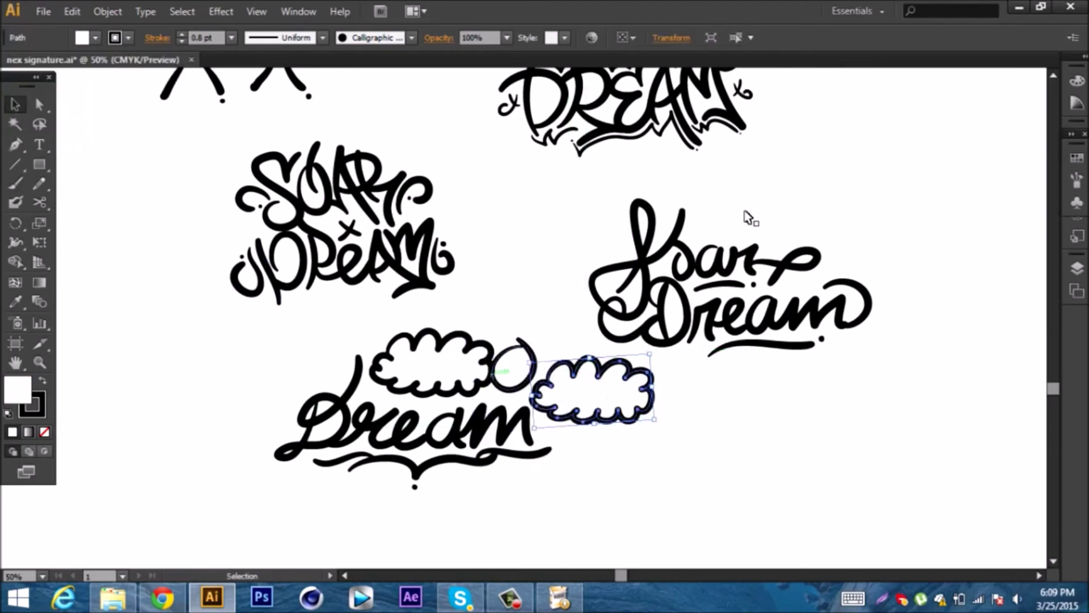
key("ctrl+z")
key("ctrl+z")
key("ctrl+z")
key("ctrl+z")
key("b")
key("ctrl+z")
key("ctrl+z")
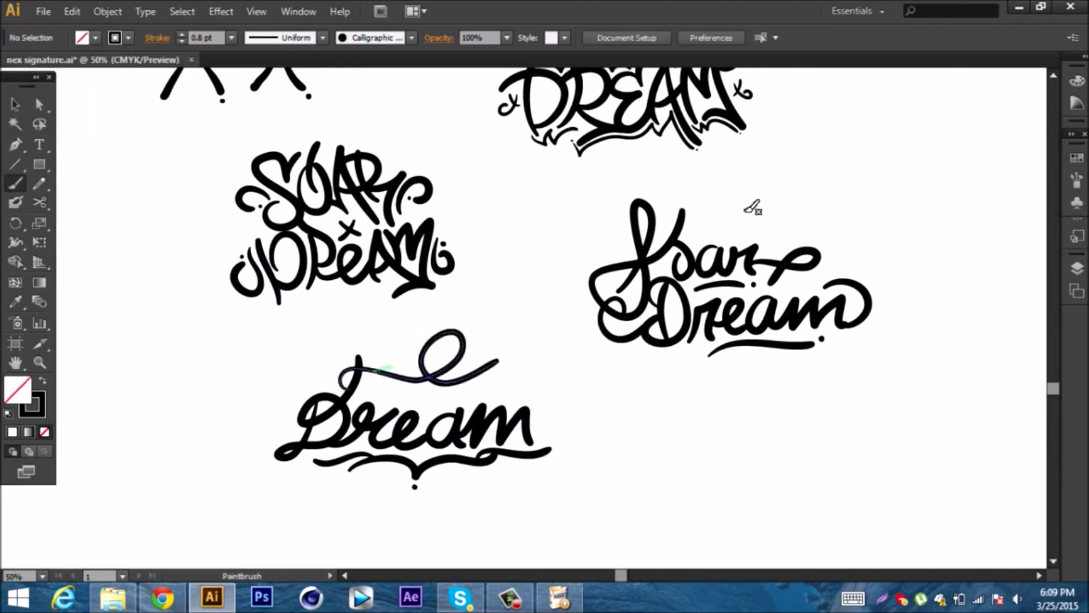
key("ctrl+z")
key("ctrl+z")
key("ctrl+z")
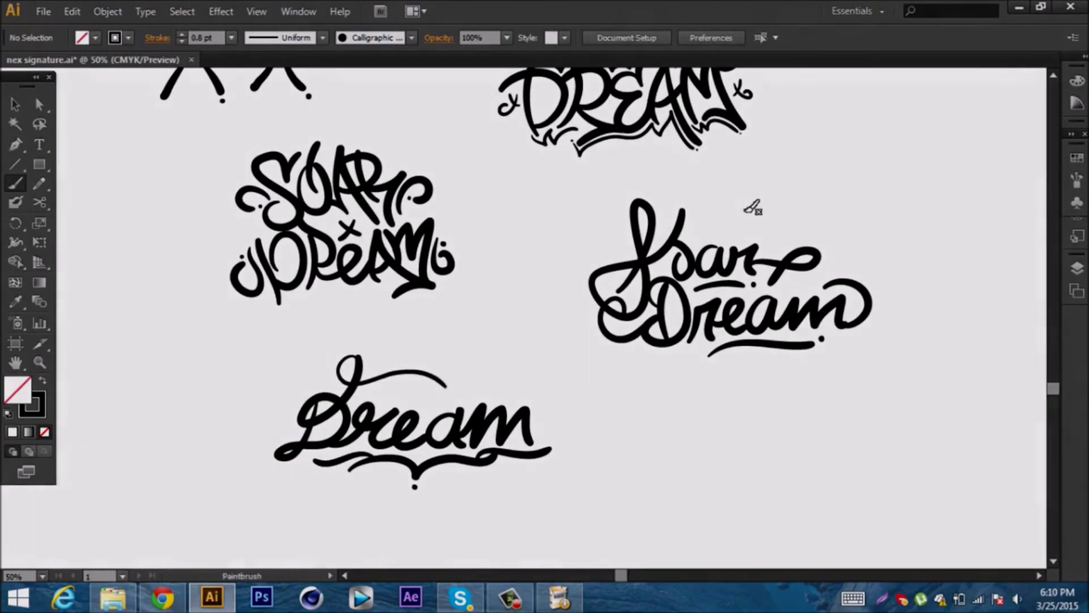